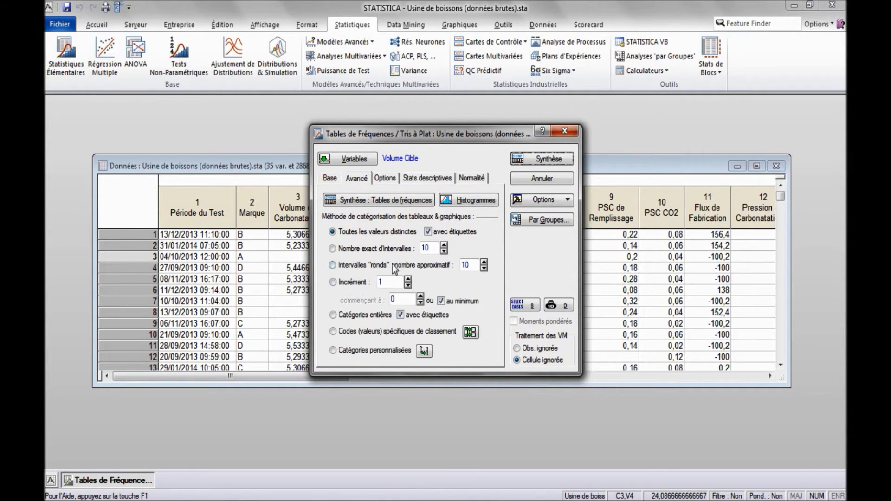
- Produce the Volume Cible frequency table with an increment of 0,1 starting at 0, and enlarge the results window
click(346, 284)
double_click(381, 283)
text(0,1)
click(441, 301)
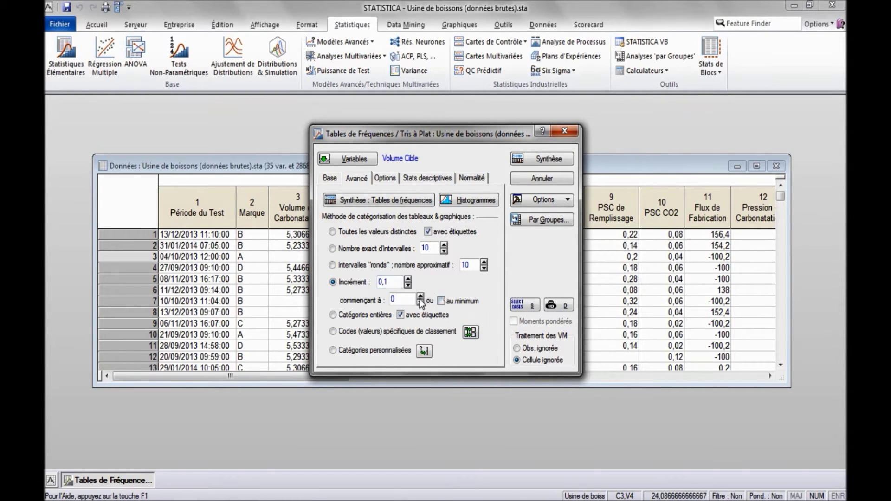
click(528, 159)
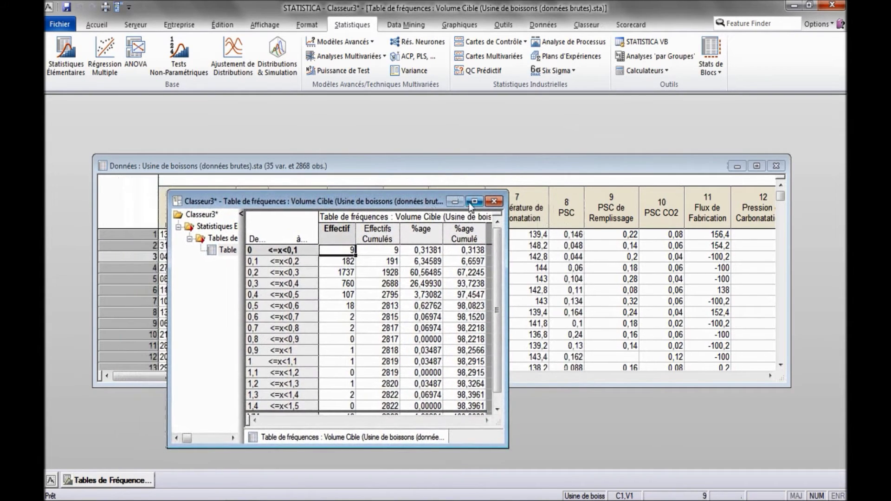
drag(384, 189, 432, 201)
drag(510, 190, 630, 113)
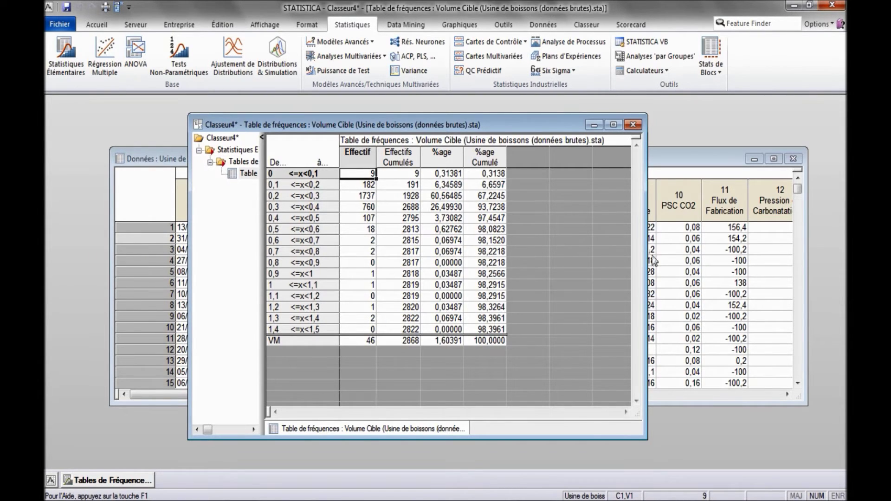
- Set up outlier recoding for Volume Cible in the raw data sheet with the test Normal, Unilatéral à Droite
click(687, 248)
click(543, 25)
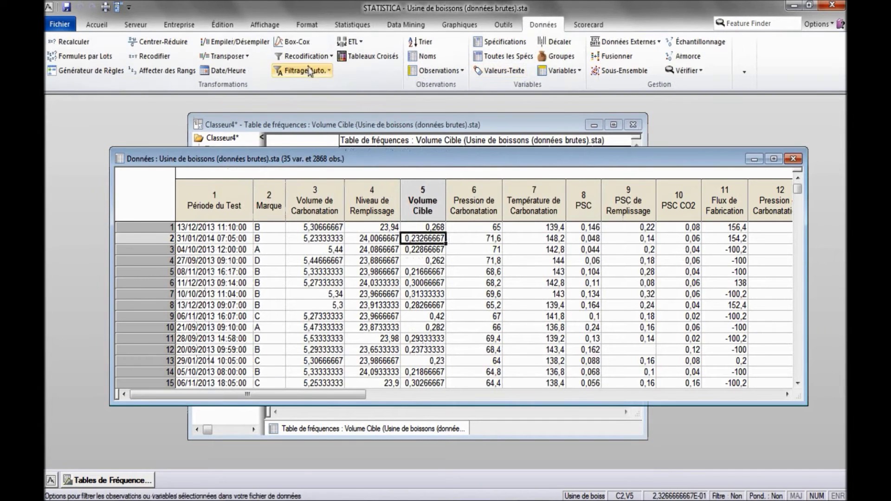
click(314, 55)
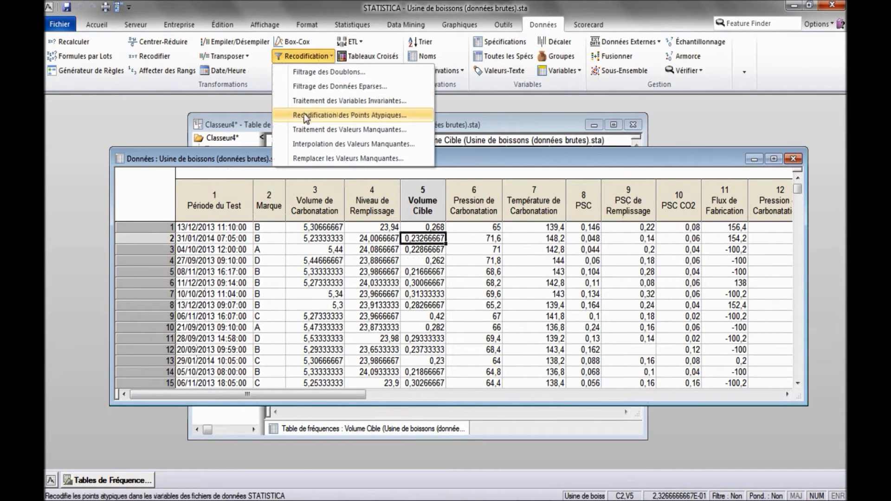
click(383, 116)
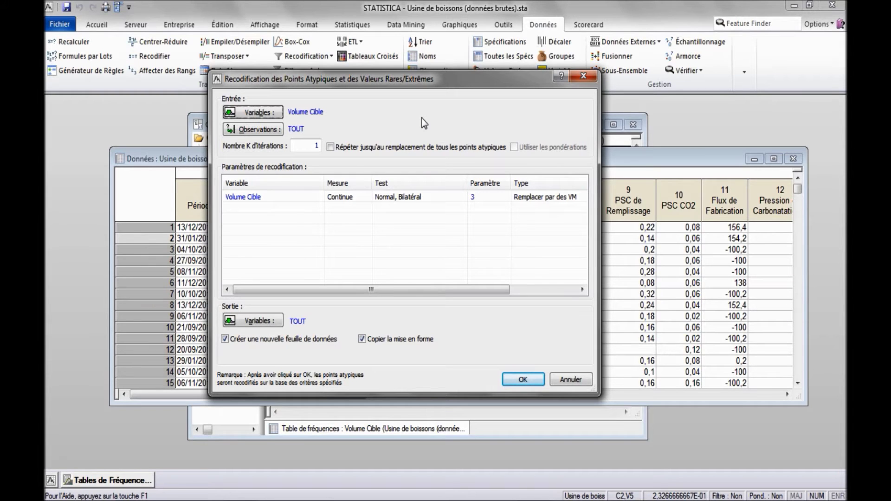
click(445, 197)
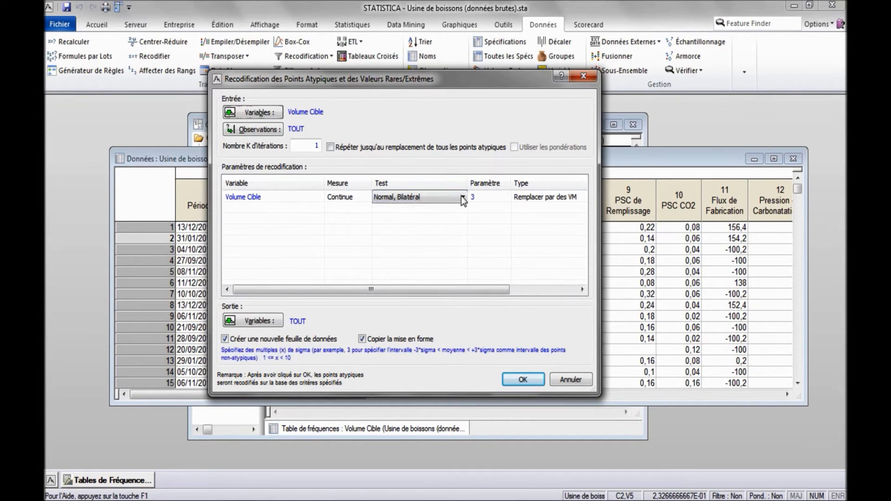
click(462, 197)
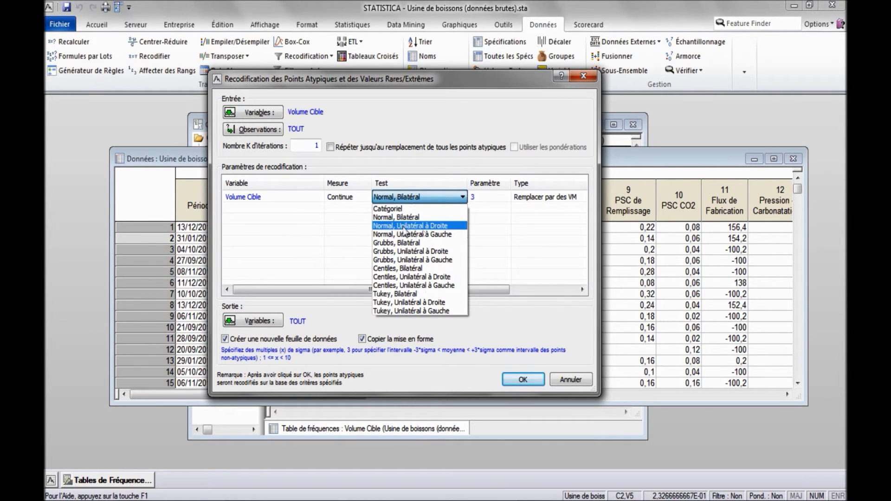
click(431, 226)
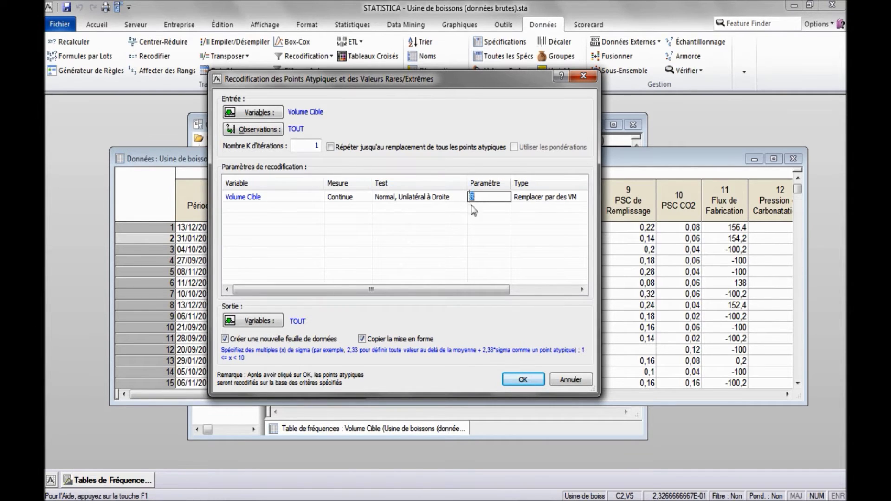
- Set the recoding type to Remplacer par une Borne, repeated until all outliers are replaced, and run it into a new data sheet
drag(372, 286, 492, 249)
click(506, 198)
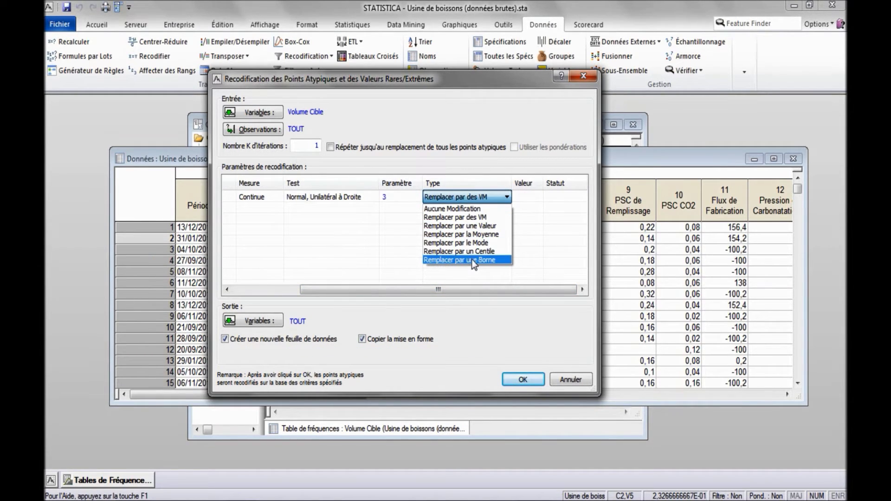
click(456, 260)
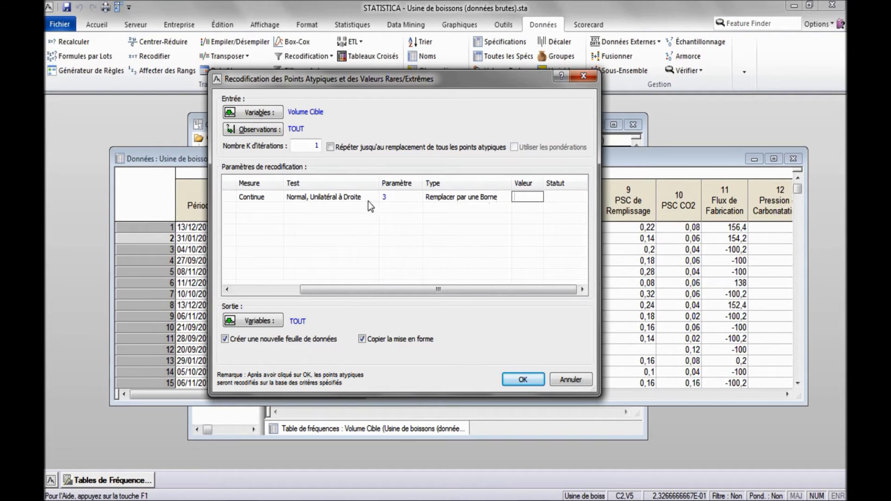
click(332, 147)
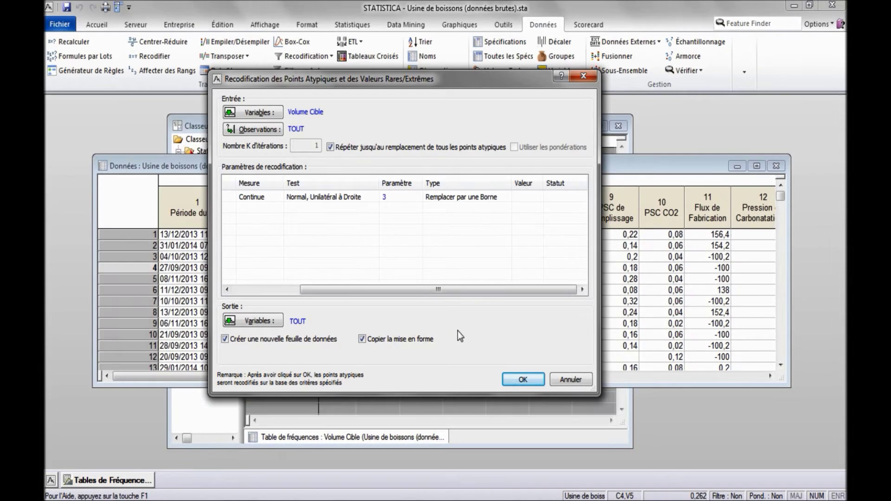
click(523, 380)
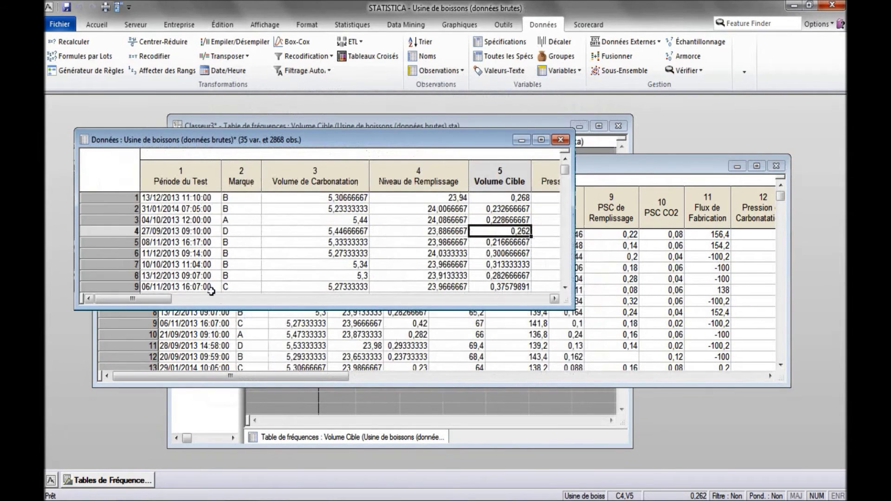
- Start a frequency table analysis on the recoded data sheet with Volume Cible as the variable
drag(158, 304, 185, 306)
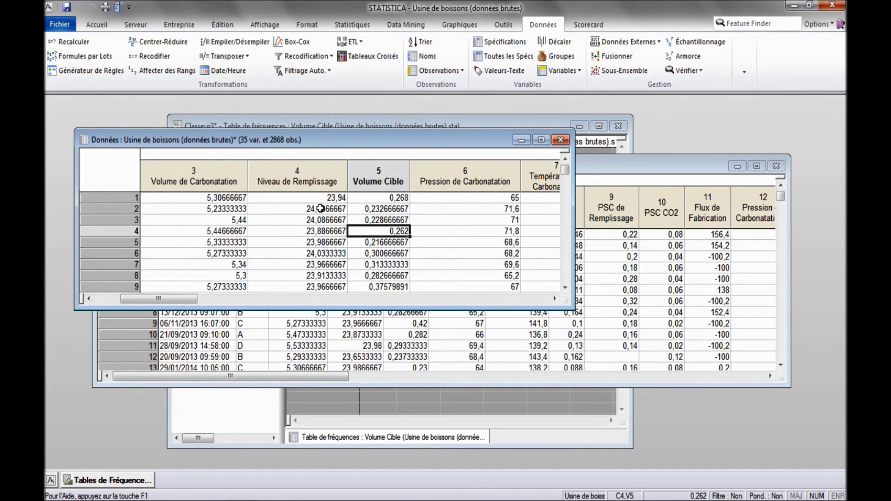
click(353, 25)
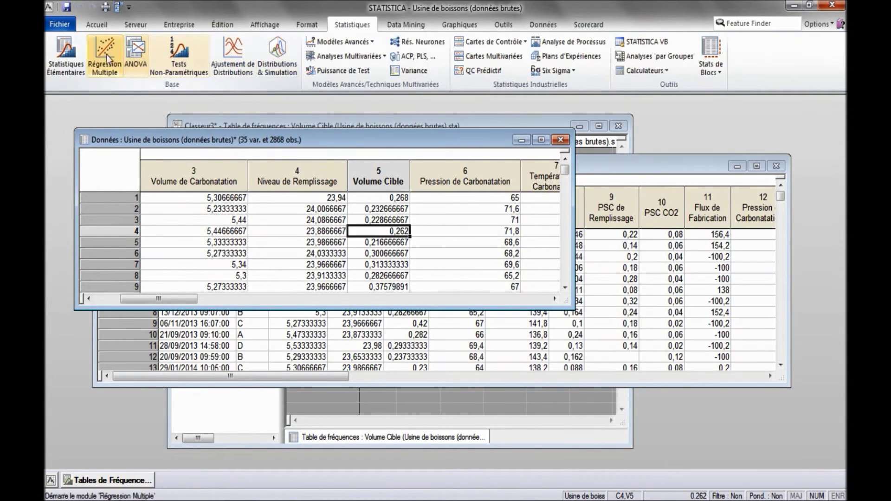
click(65, 64)
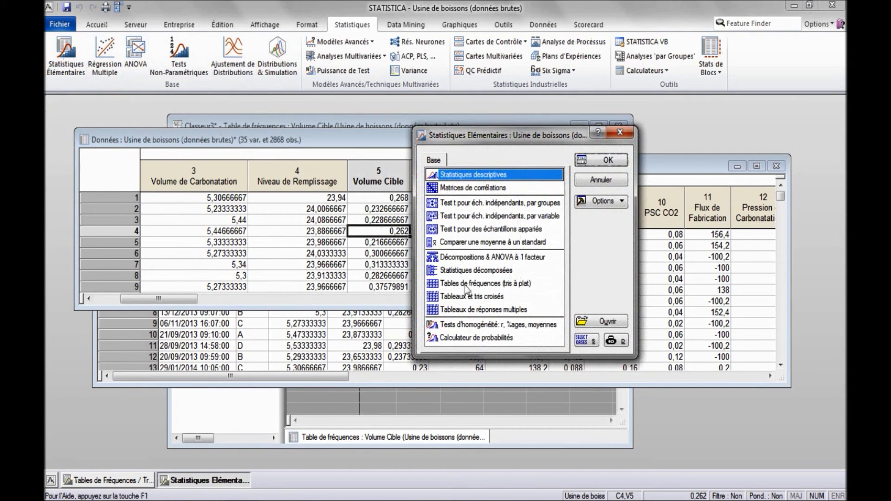
double_click(473, 283)
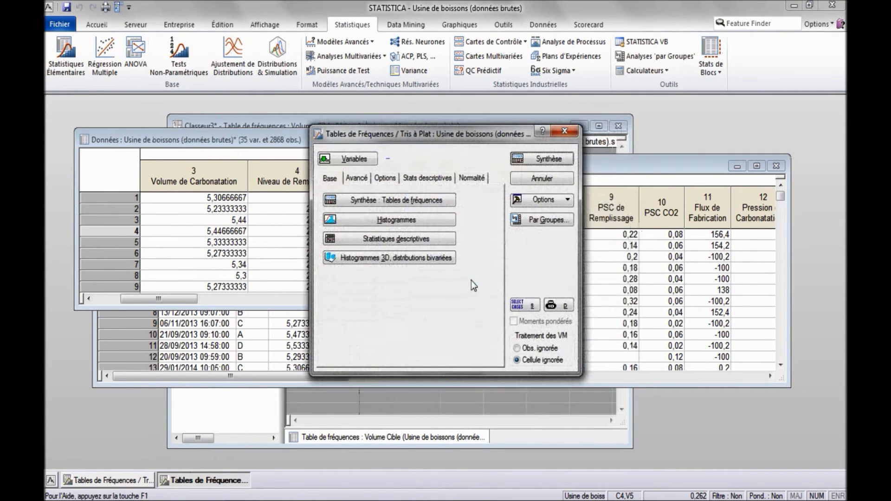
click(363, 159)
double_click(434, 282)
click(357, 180)
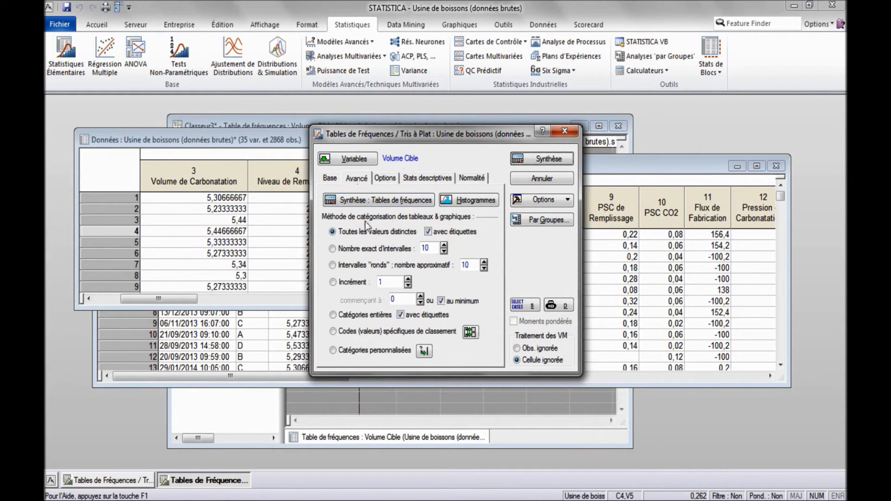
- Generate the frequency table and histogram of the recoded Volume Cible with an increment of 0,1 starting at 0
click(333, 282)
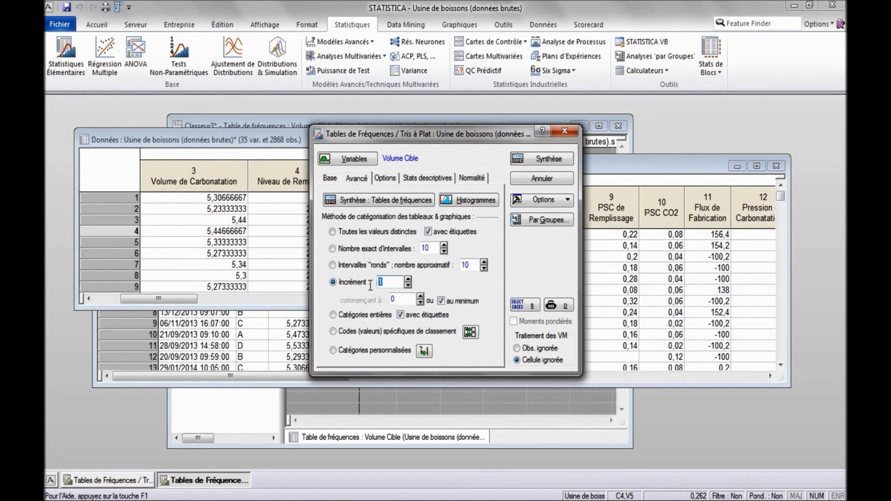
text(0,1)
click(441, 301)
click(385, 204)
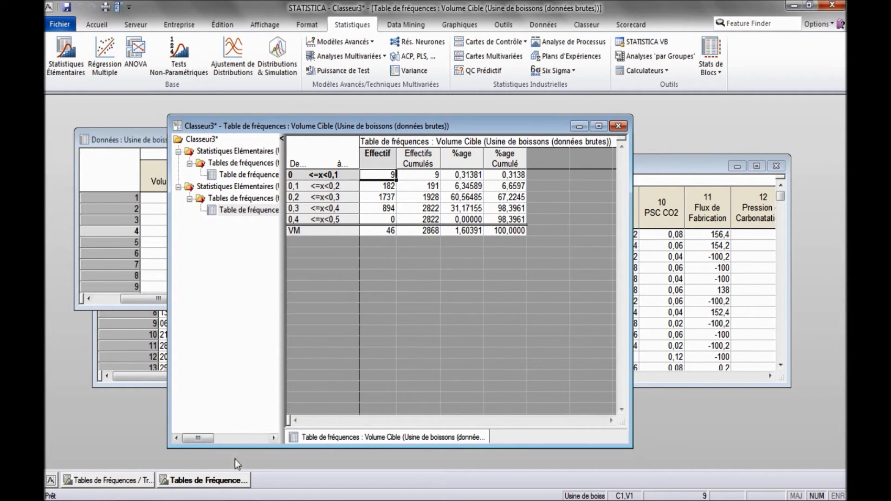
click(233, 481)
click(464, 200)
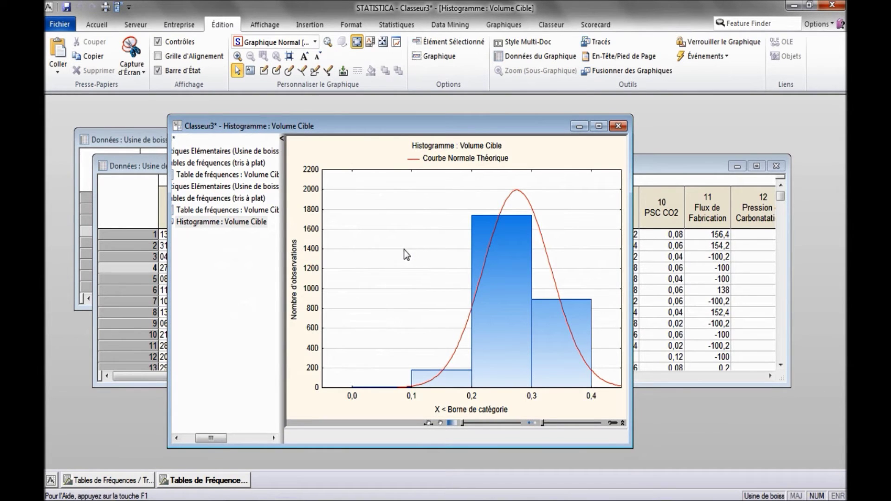
- Generate histograms for variables 6, 12, 14-17, 19, 22-23, 28-29 and 32 using about 10 round intervals
click(216, 481)
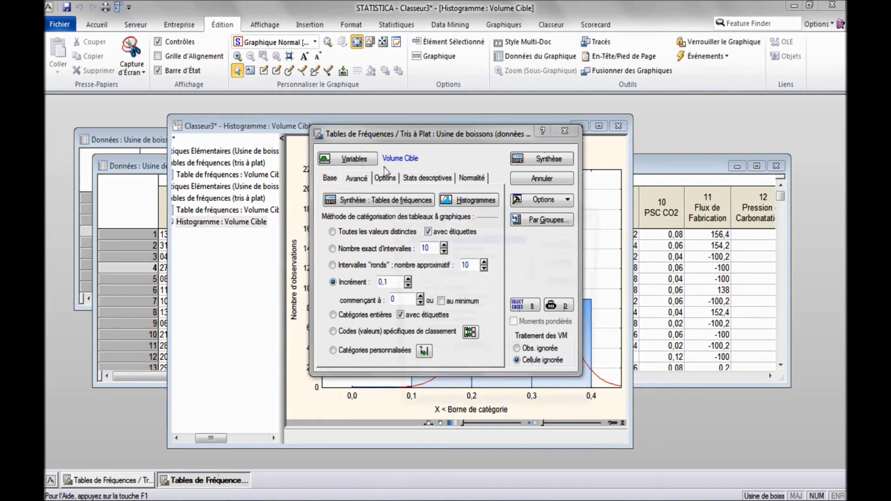
click(354, 158)
scroll(464, 283, up, 3)
click(445, 239)
scroll(445, 239, down, 3)
key(Return)
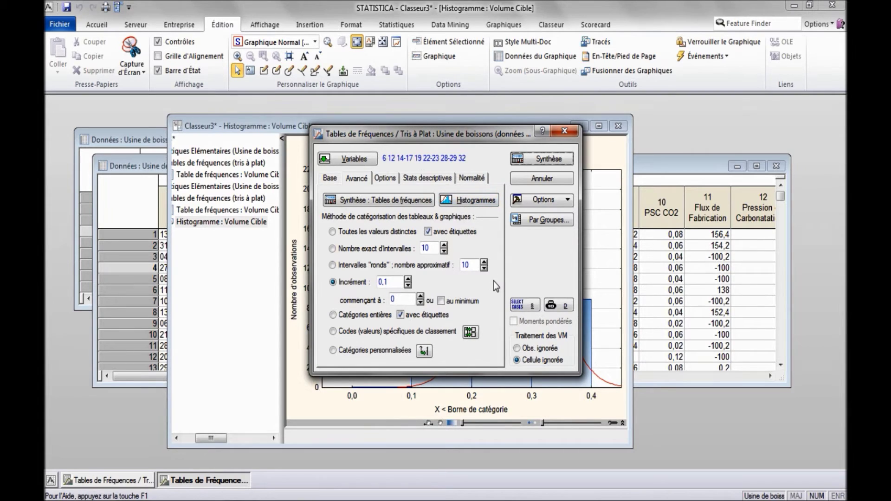
click(350, 267)
click(478, 201)
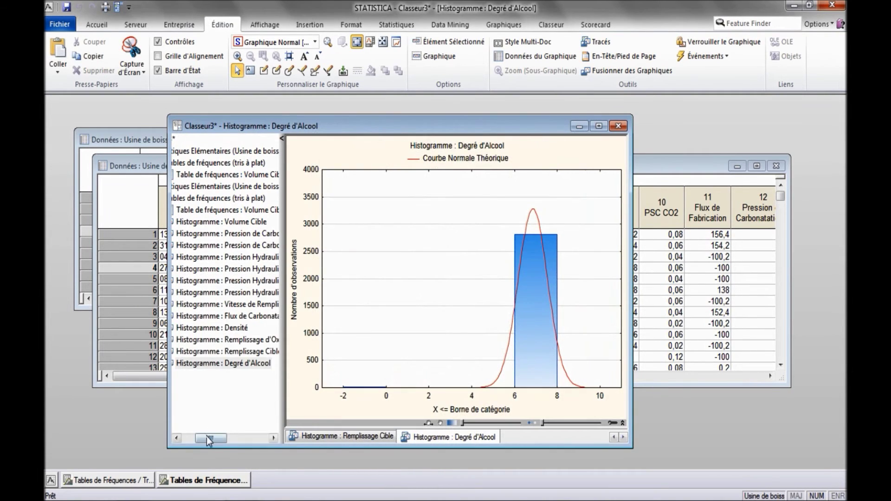
drag(207, 437, 190, 439)
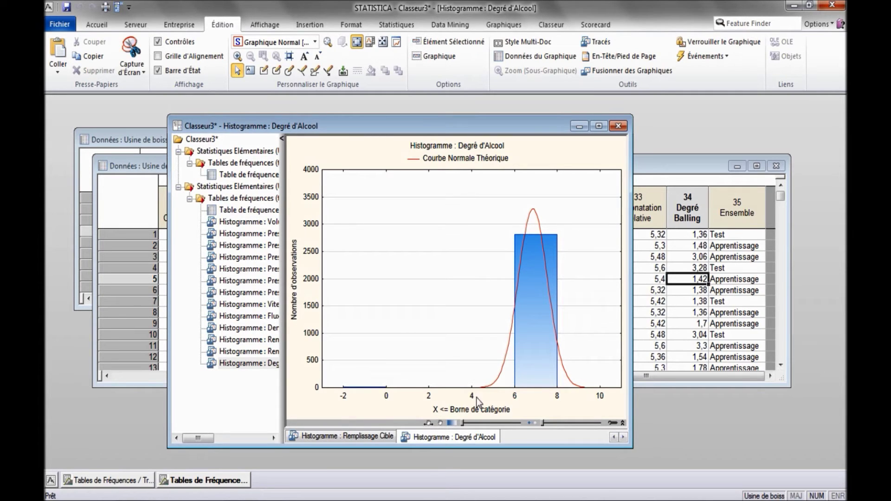
- Sort the raw data sheet by Degré d'Alcool in ascending numeric order, removing the cell formatting
click(680, 310)
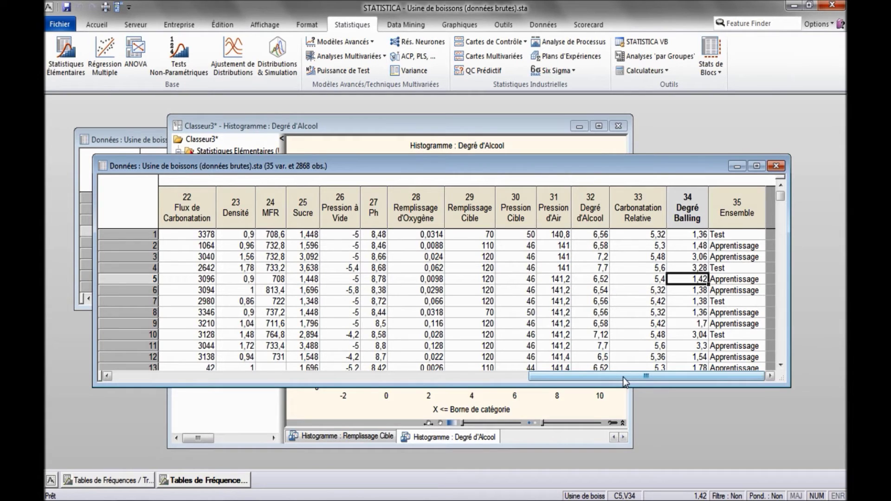
click(540, 27)
click(421, 42)
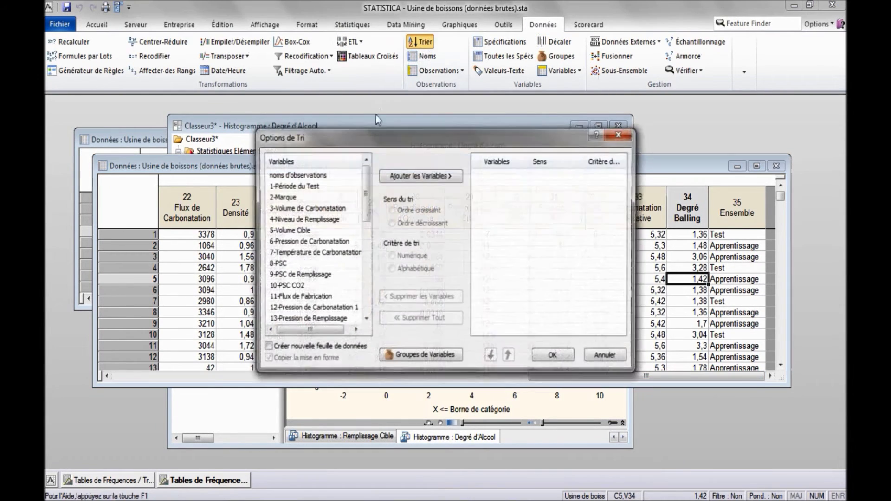
drag(364, 214, 365, 304)
double_click(291, 286)
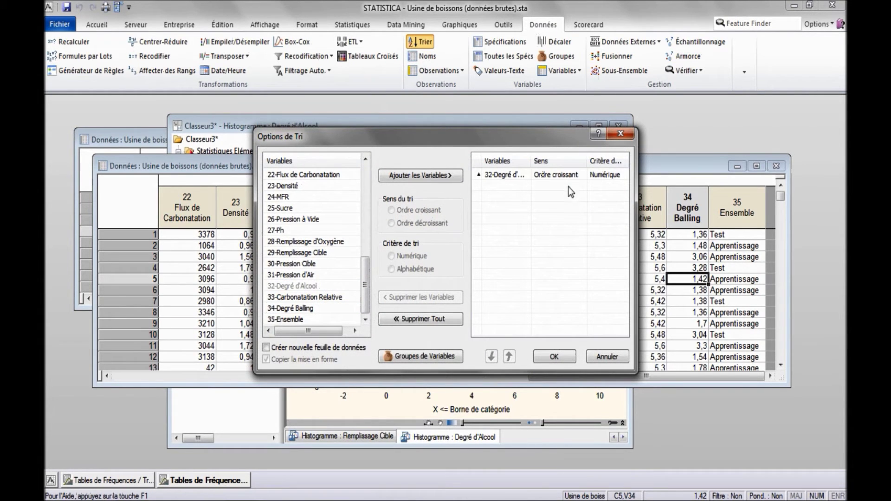
click(553, 358)
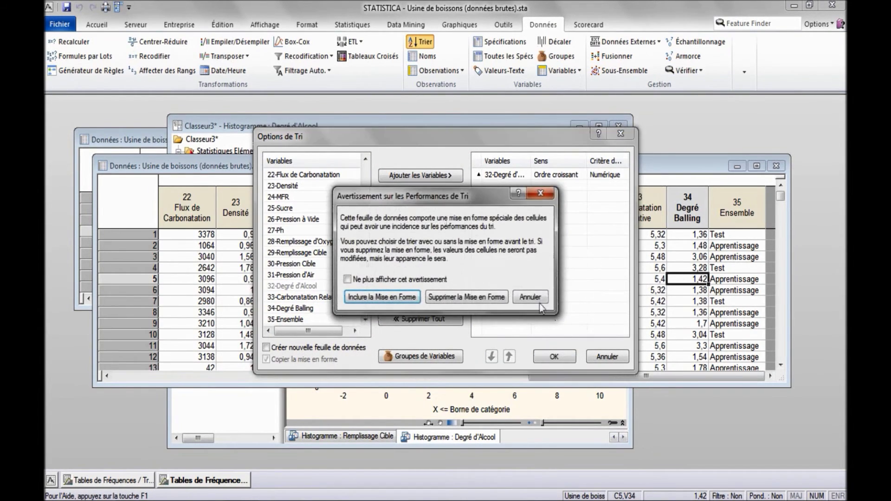
click(451, 298)
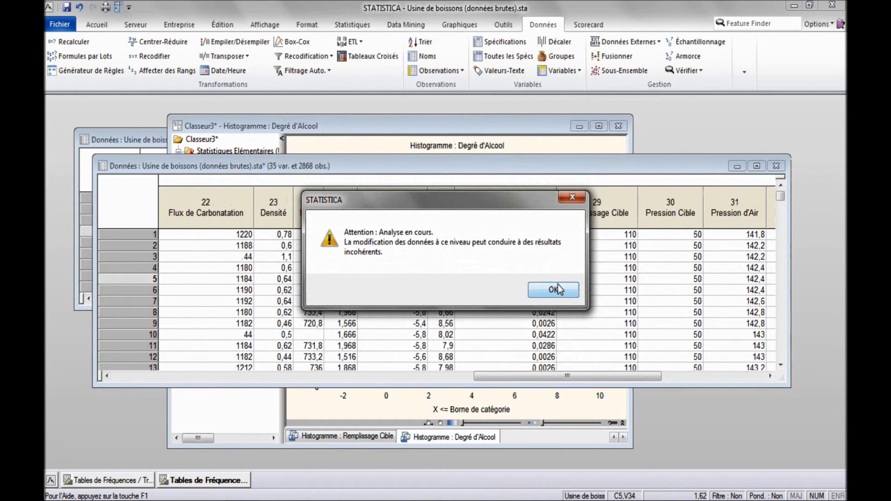
click(549, 291)
- Enlarge the data sheet and delete the zero values of Degré d'Alcool in cases 1 to 13
drag(643, 377, 738, 375)
scroll(523, 268, down, 1)
scroll(530, 247, up, 1)
drag(560, 387, 555, 442)
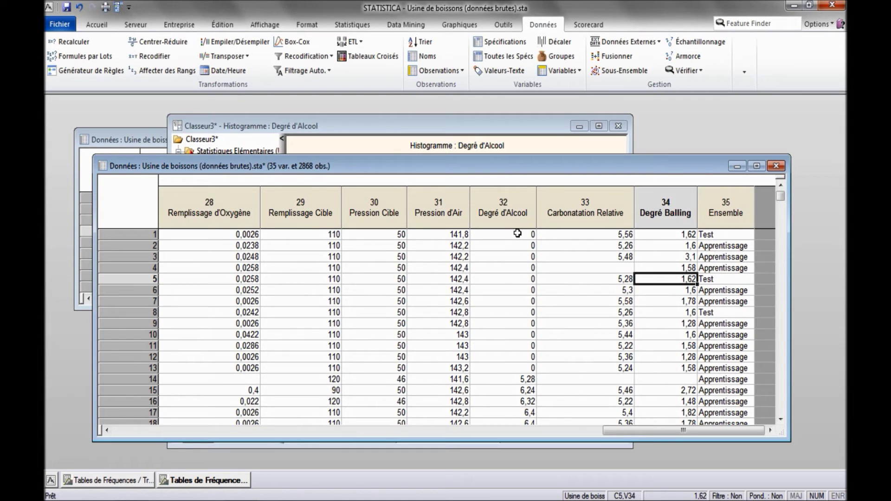
drag(517, 234, 519, 368)
key(Delete)
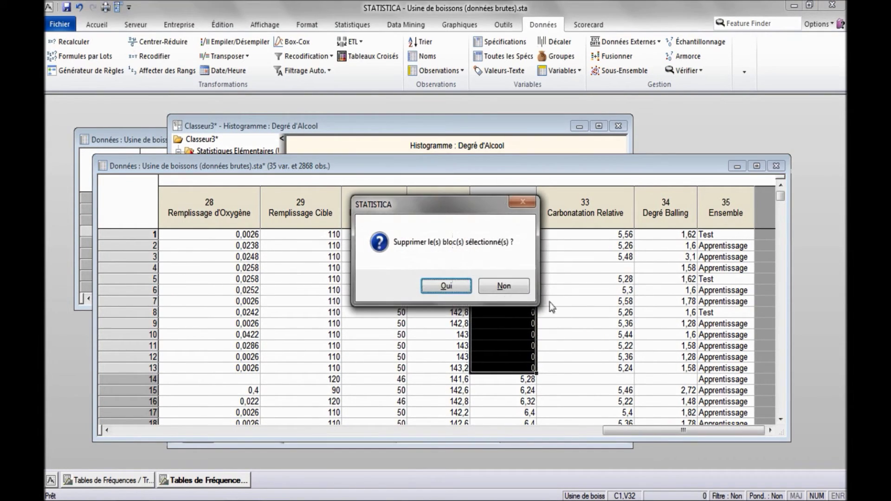
click(447, 286)
click(555, 301)
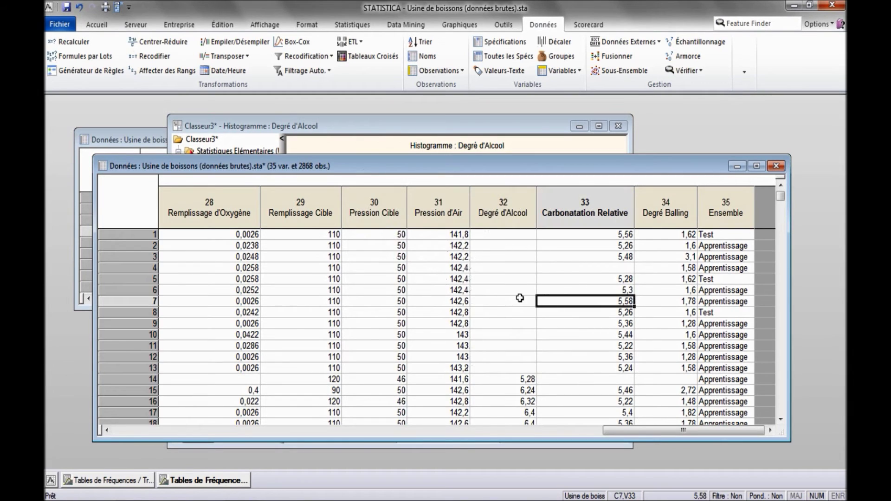
- Display the Remplissage Cible histogram in the results workbook
click(472, 124)
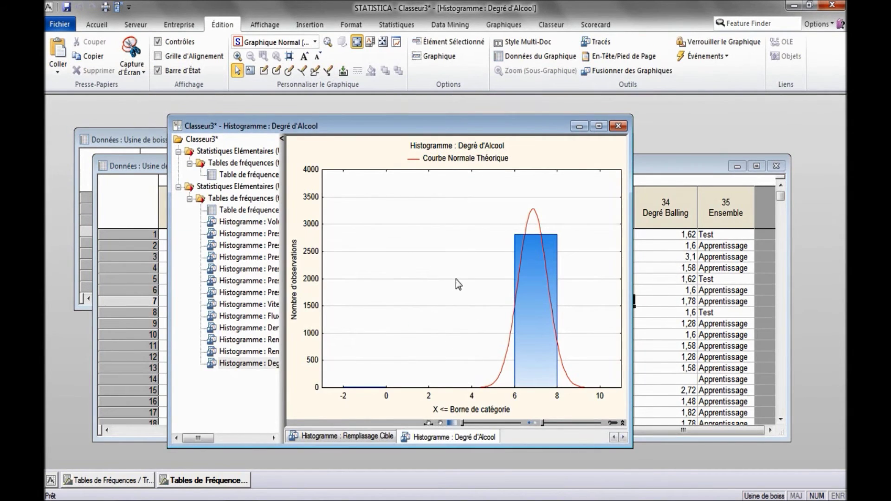
click(235, 353)
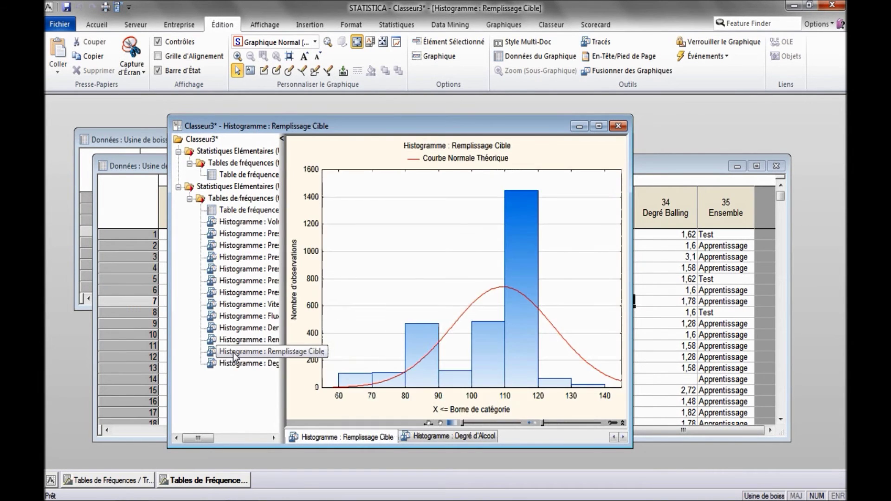
- Examine the Degré d'Alcool, Remplissage Cible and Remplissage d'Oxygène histograms in the results workbook
click(239, 363)
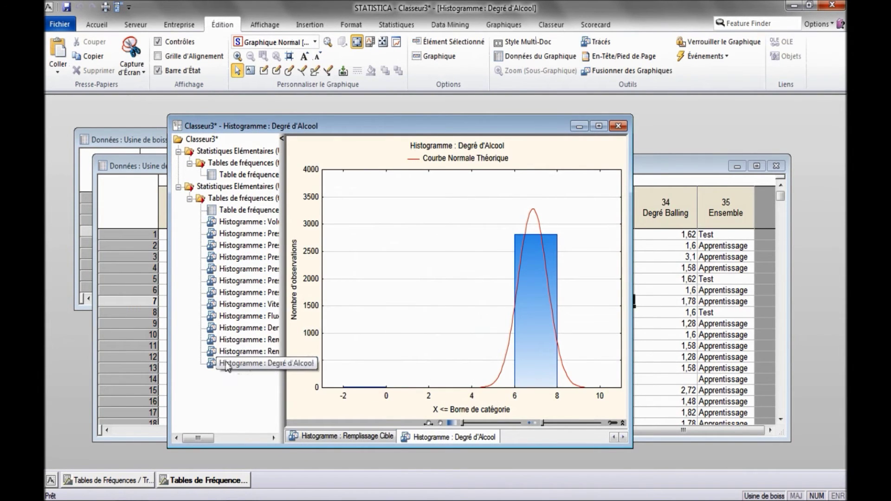
click(236, 352)
click(237, 340)
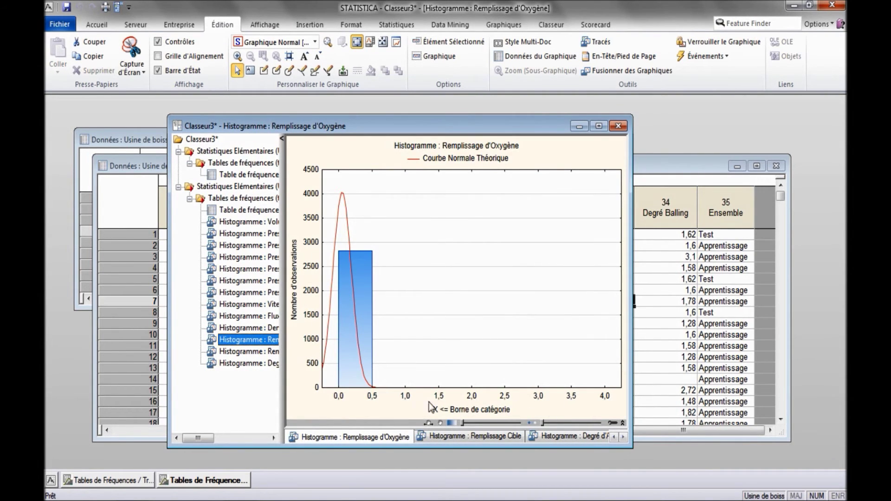
click(598, 401)
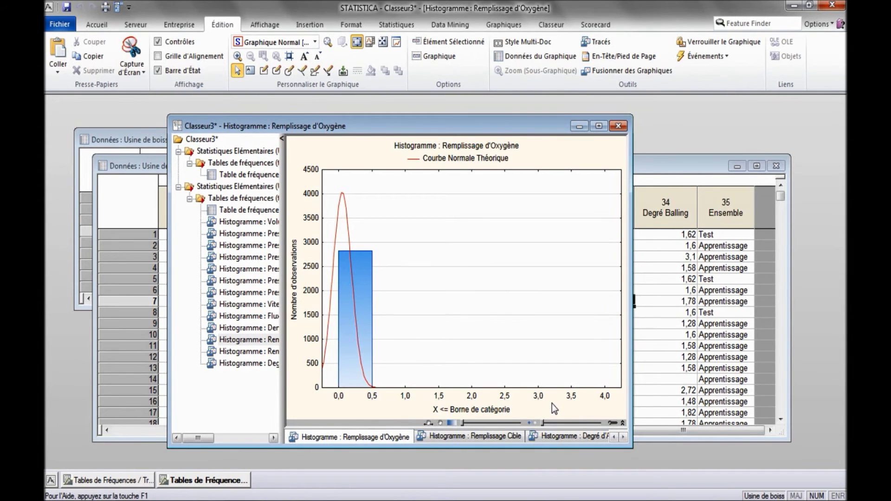
- Compute a correlation matrix on the raw data sheet for the Variables Prédictives group (6, 12, 14-17, 19, 22-23, 28-29 and 32) in a new analysis
click(668, 291)
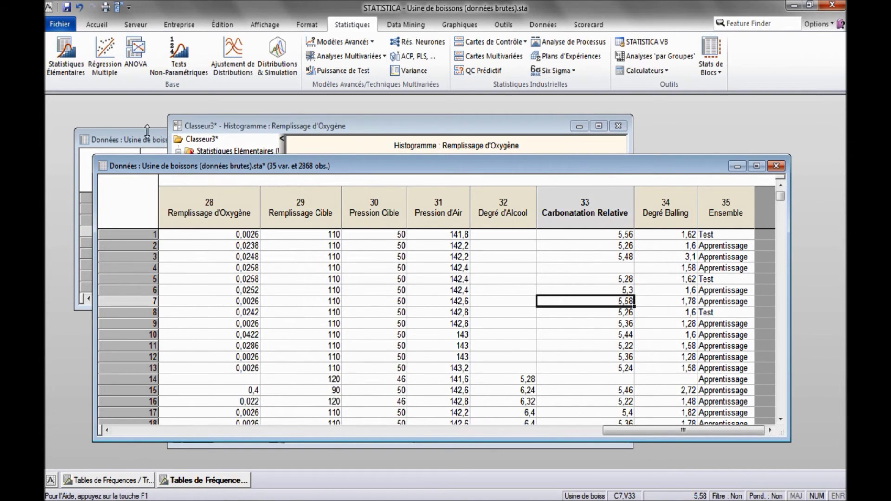
click(69, 61)
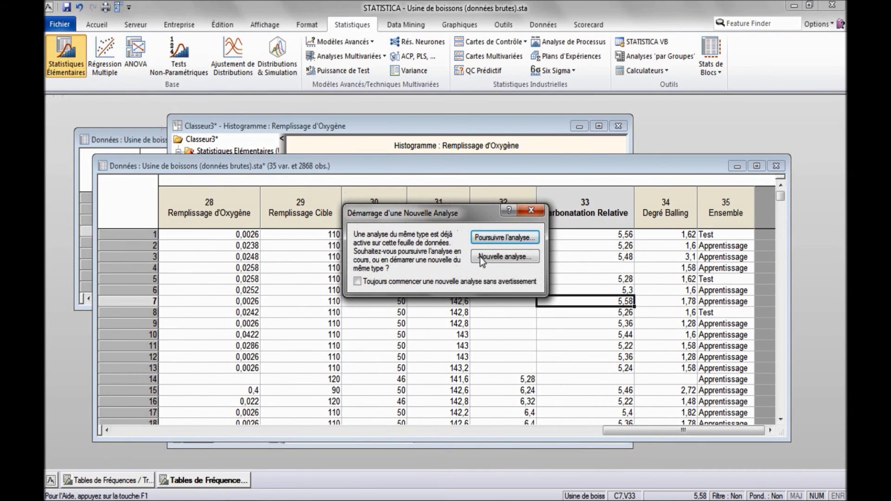
click(529, 257)
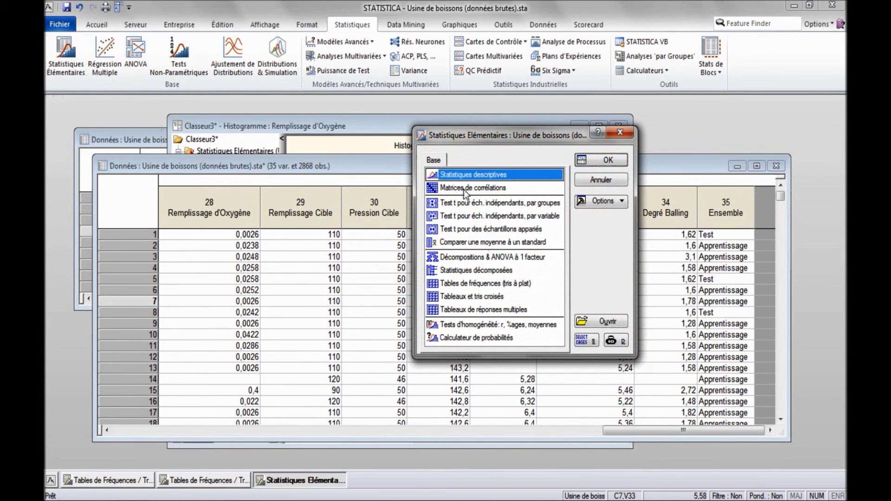
double_click(464, 189)
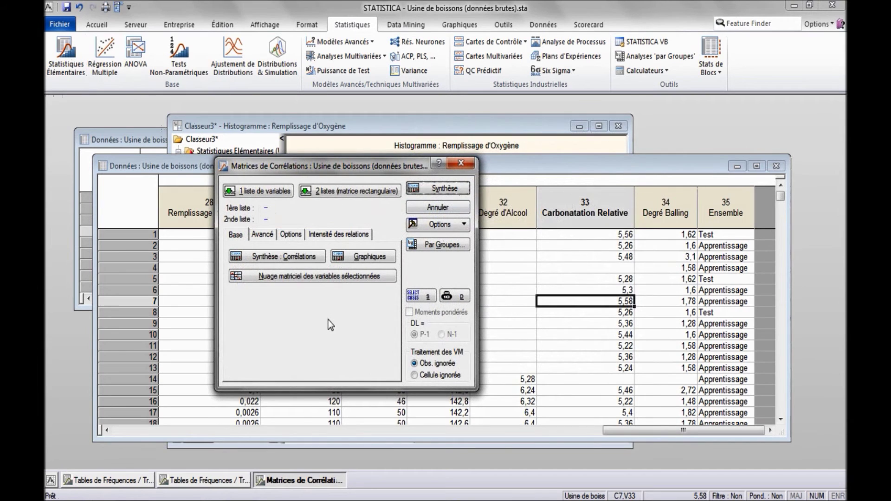
click(263, 190)
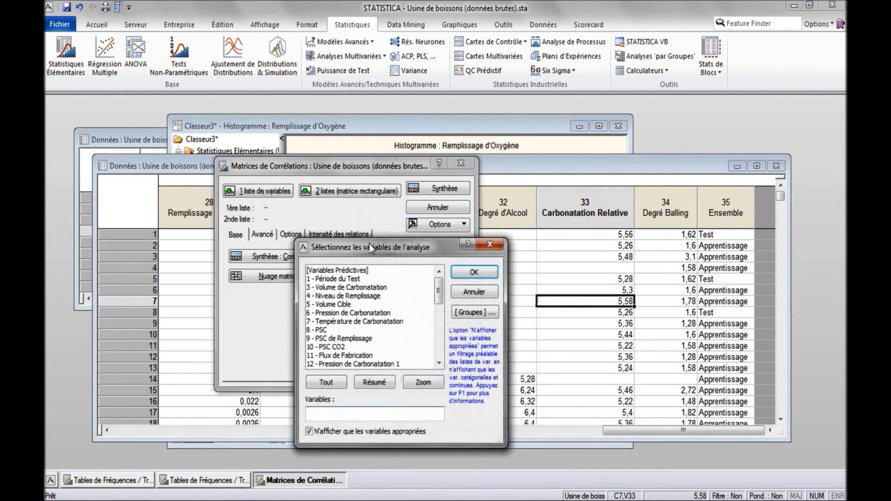
click(462, 271)
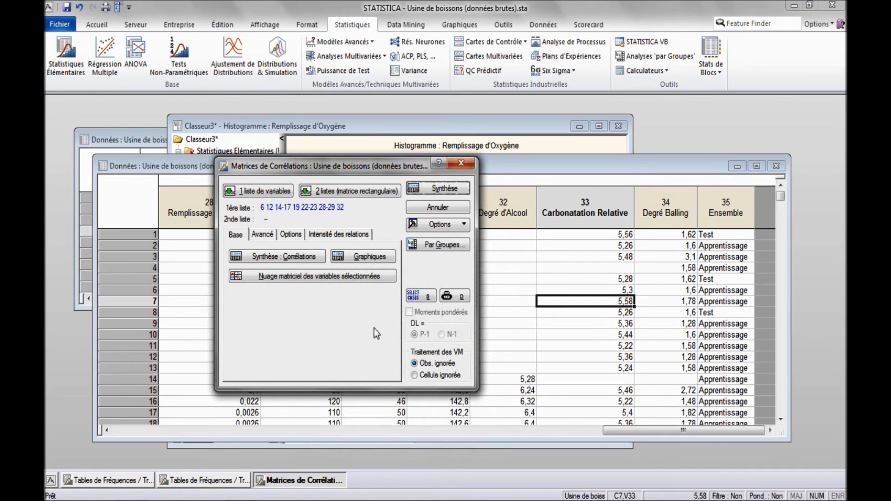
click(293, 258)
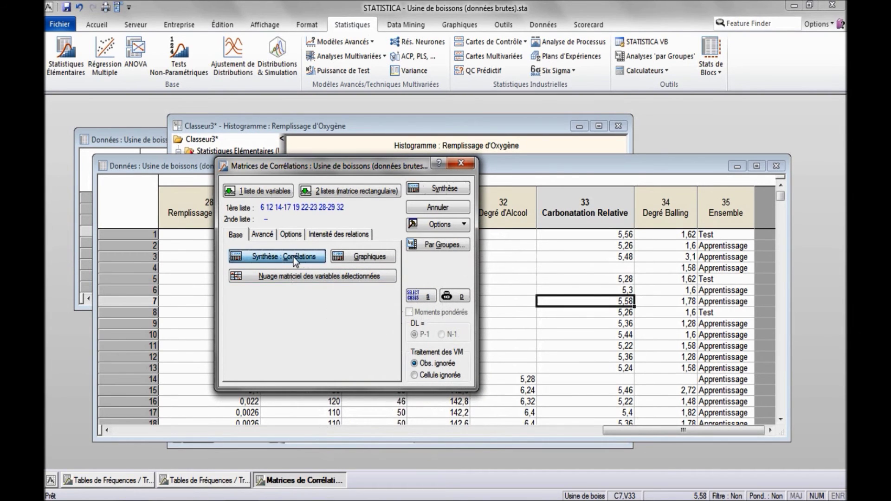
- Create a 2D scatterplot from the correlation analysis with Pression Hydraulique 1 on the horizontal axis and Pression Hydraulique 2 on the vertical axis
drag(344, 420, 418, 415)
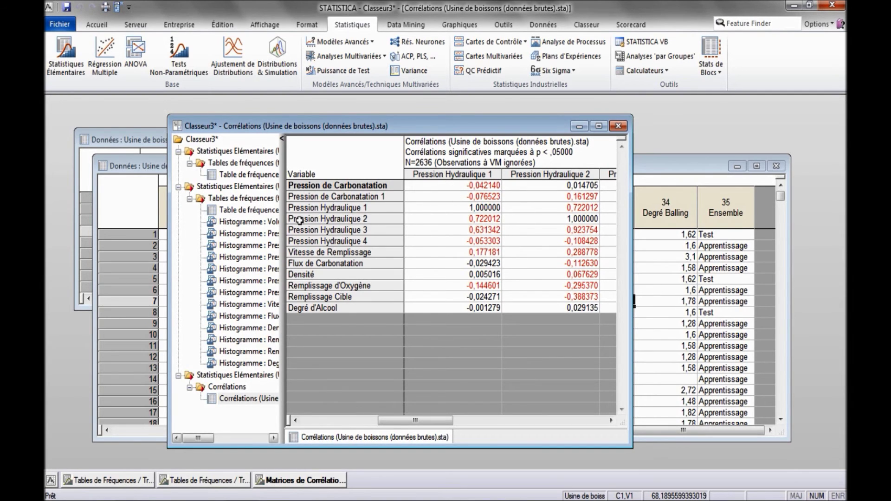
click(494, 221)
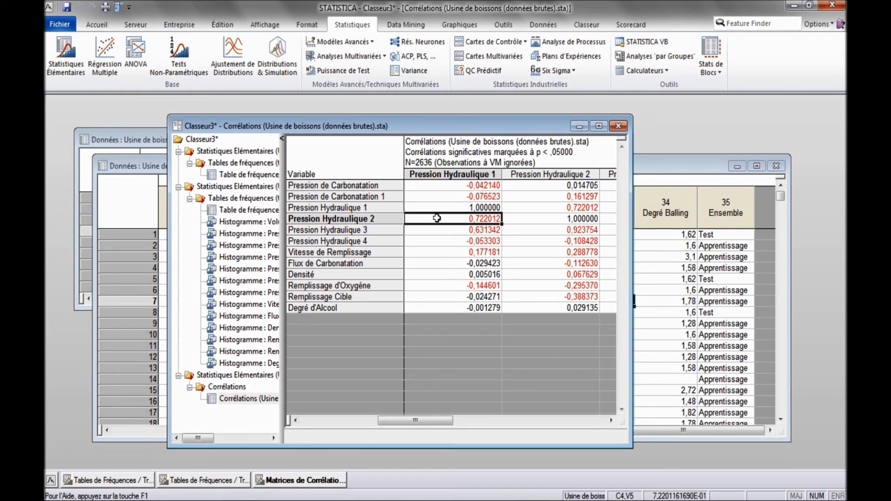
click(312, 481)
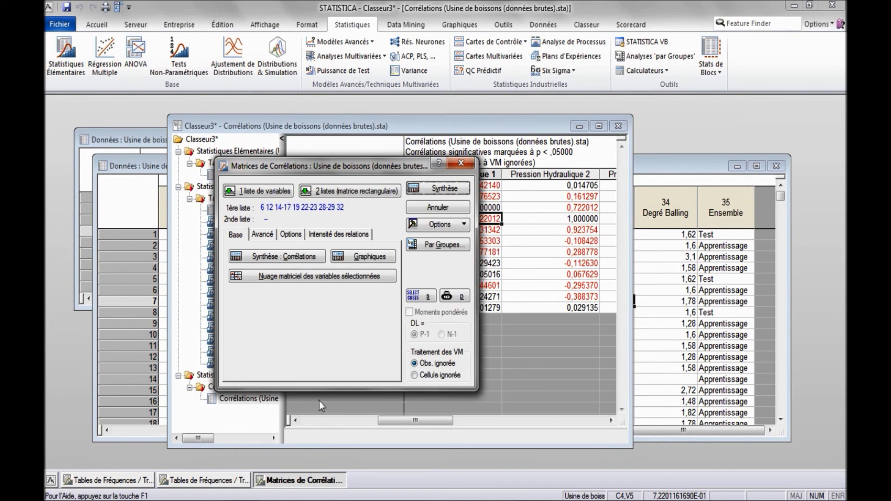
click(263, 234)
click(277, 315)
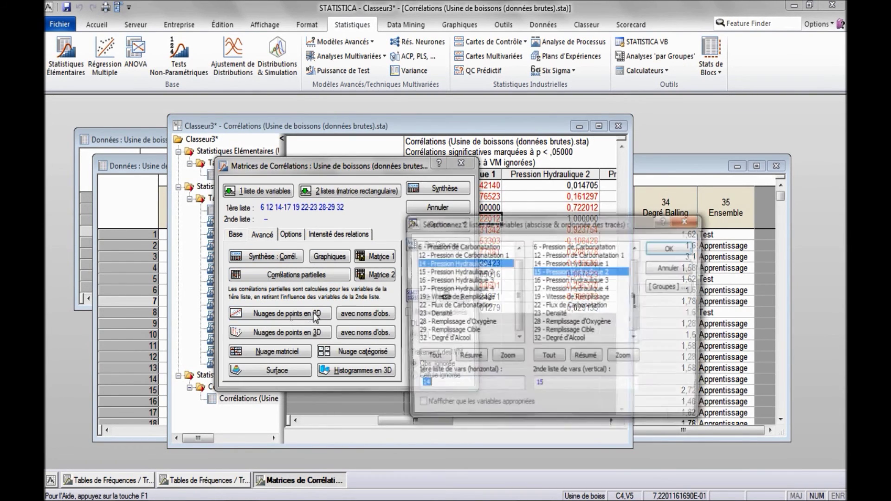
click(670, 248)
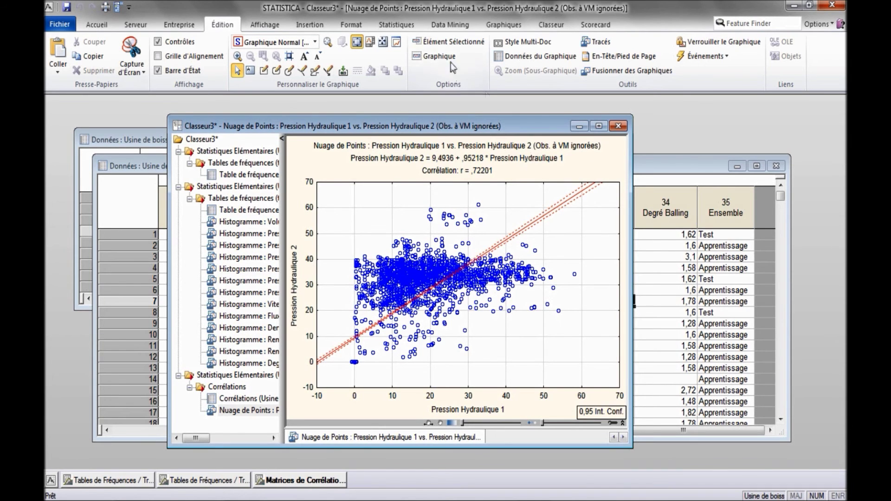
- Set up a predictor selection analysis with Volume Cible as continuous dependent variable and the Variables Prédictives group as continuous predictors
click(450, 26)
click(688, 70)
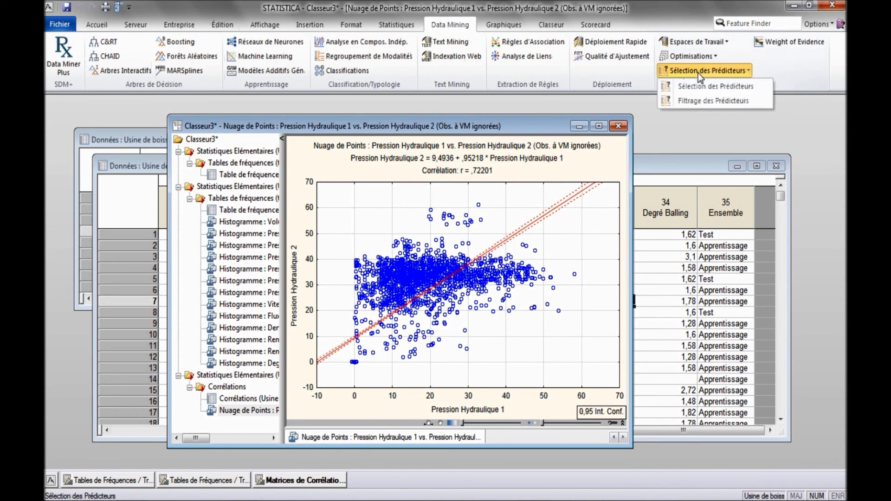
click(694, 86)
click(360, 197)
click(288, 212)
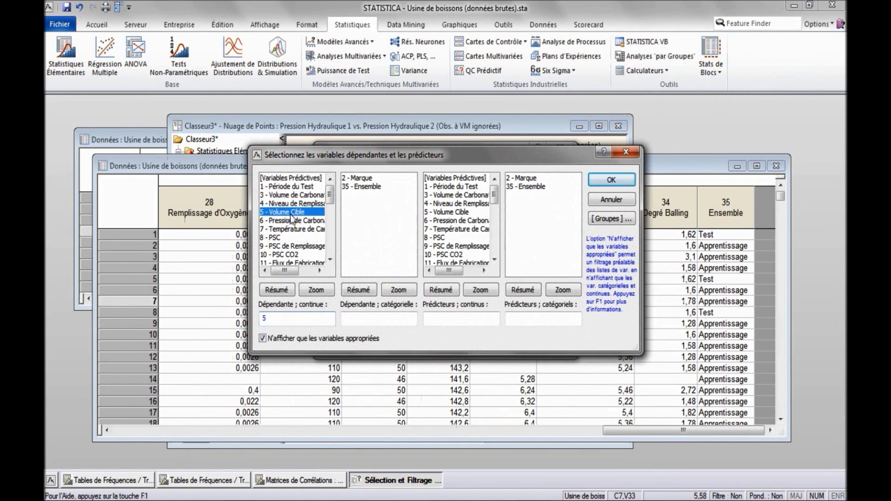
click(456, 178)
click(611, 181)
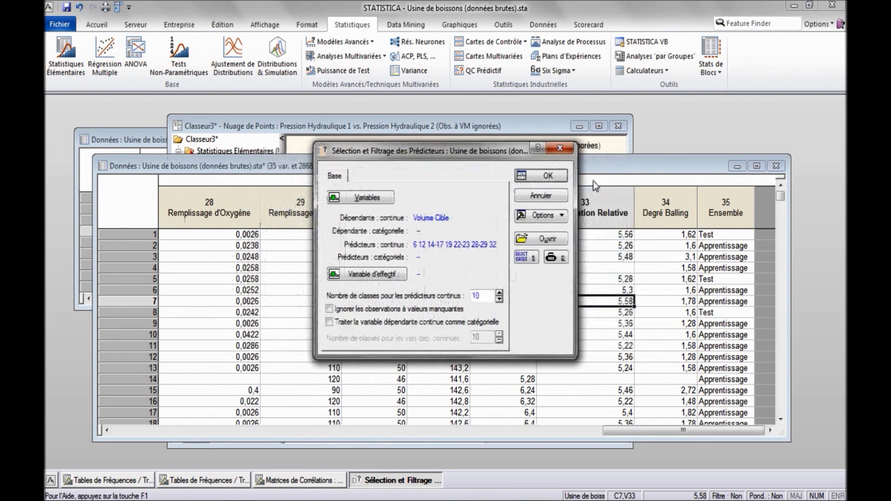
- Run the predictor selection and plot the importance of the best predictors with p < ,01
click(529, 177)
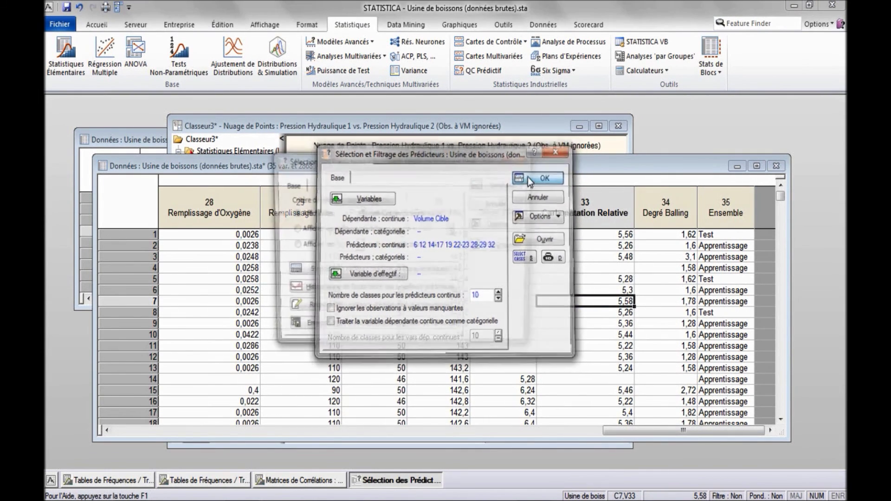
click(321, 230)
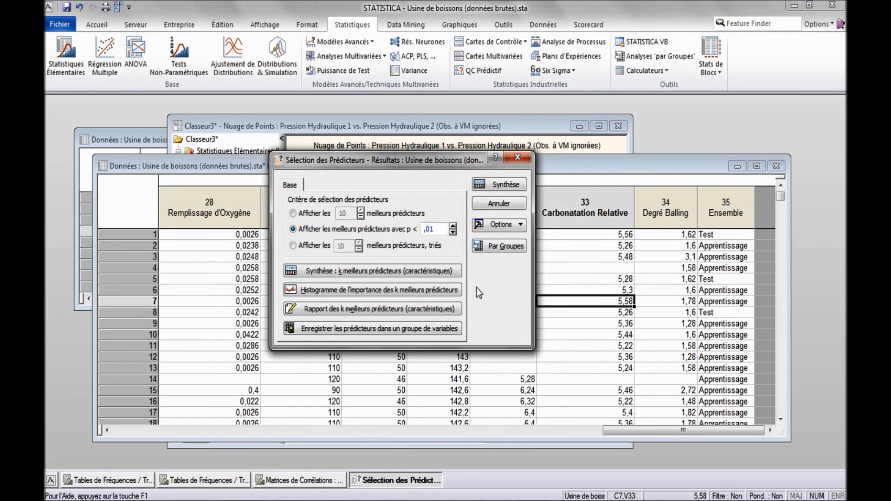
click(345, 288)
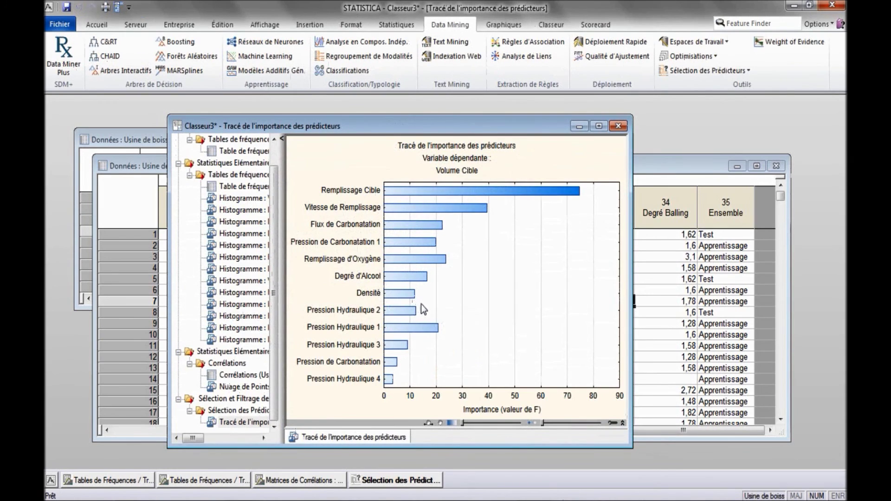